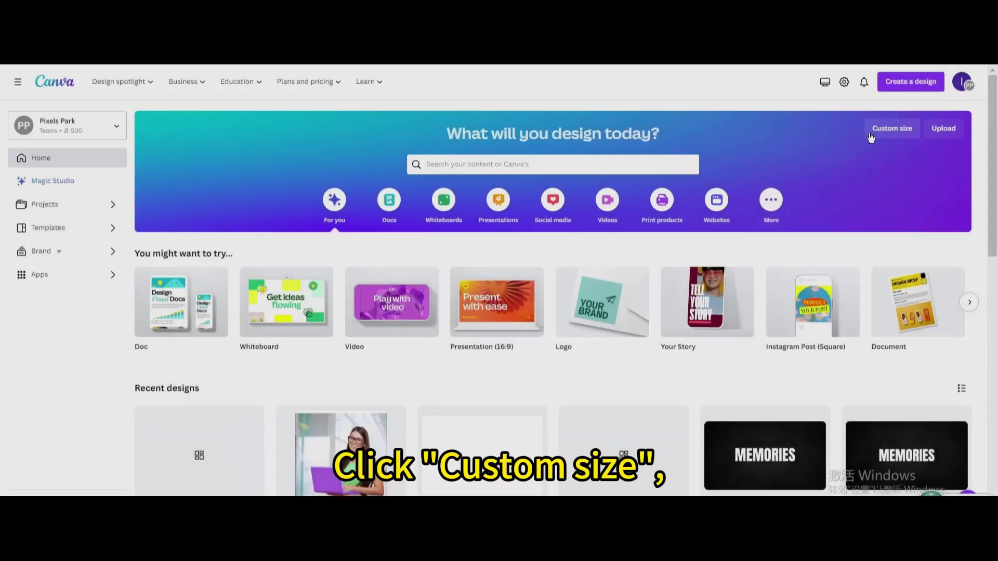
# Create a custom-size blank design of 720 × 1080 px.
pyautogui.click(871, 137)
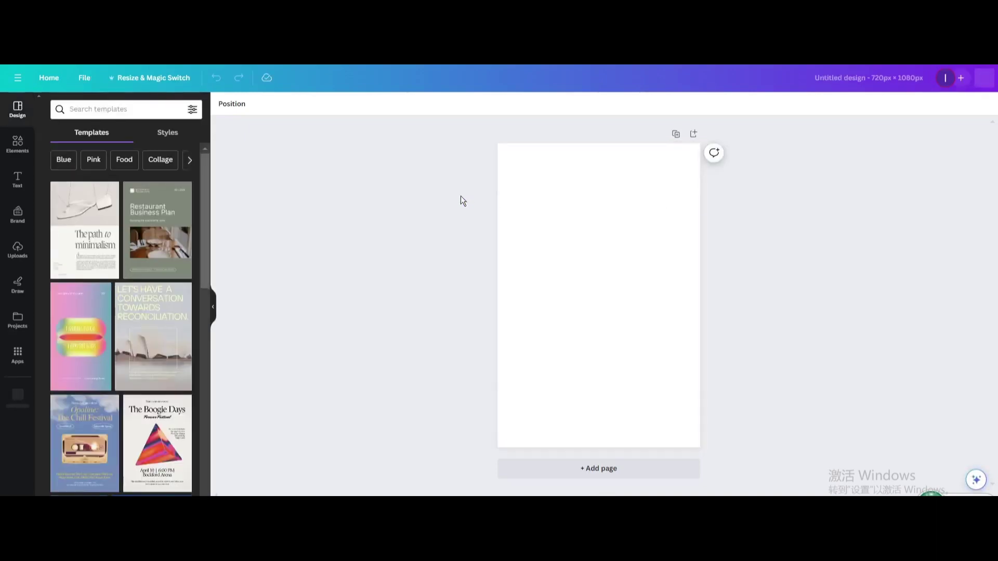
# Add the recently used woman-with-laptop photo and enlarge it to full page width.
pyautogui.click(17, 144)
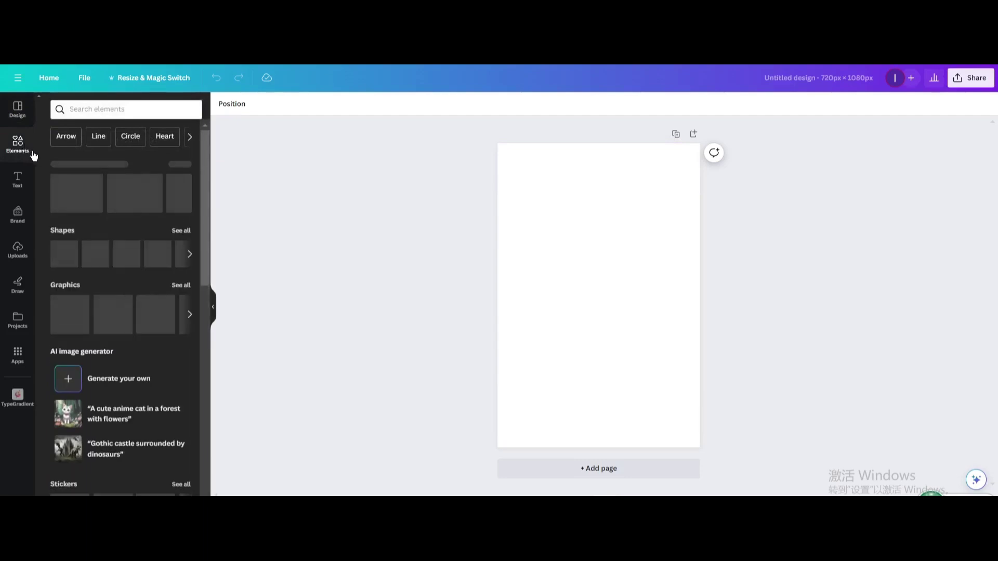
pyautogui.click(66, 200)
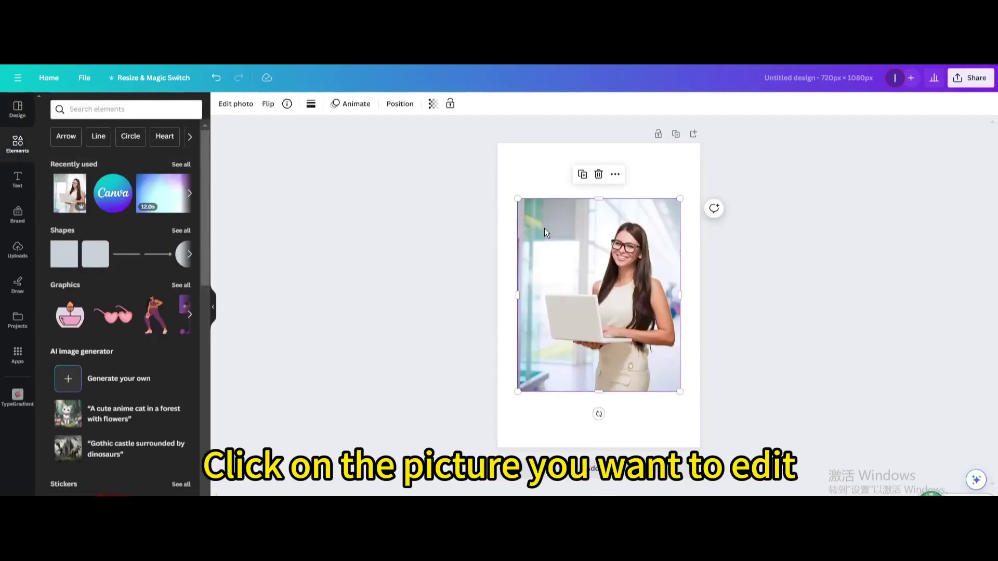
pyautogui.moveTo(613, 265); pyautogui.dragTo(598, 259)
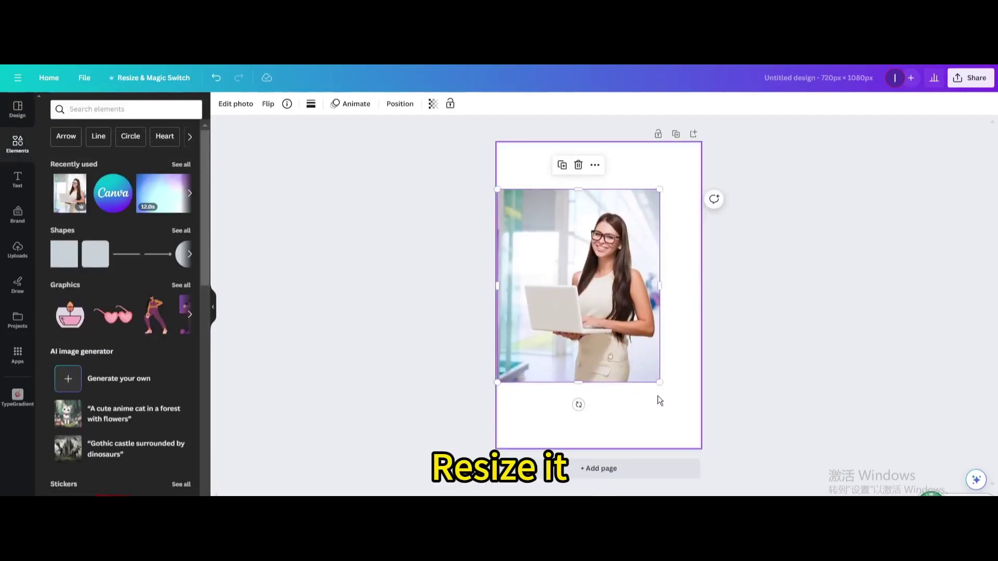
pyautogui.moveTo(660, 382); pyautogui.dragTo(701, 430)
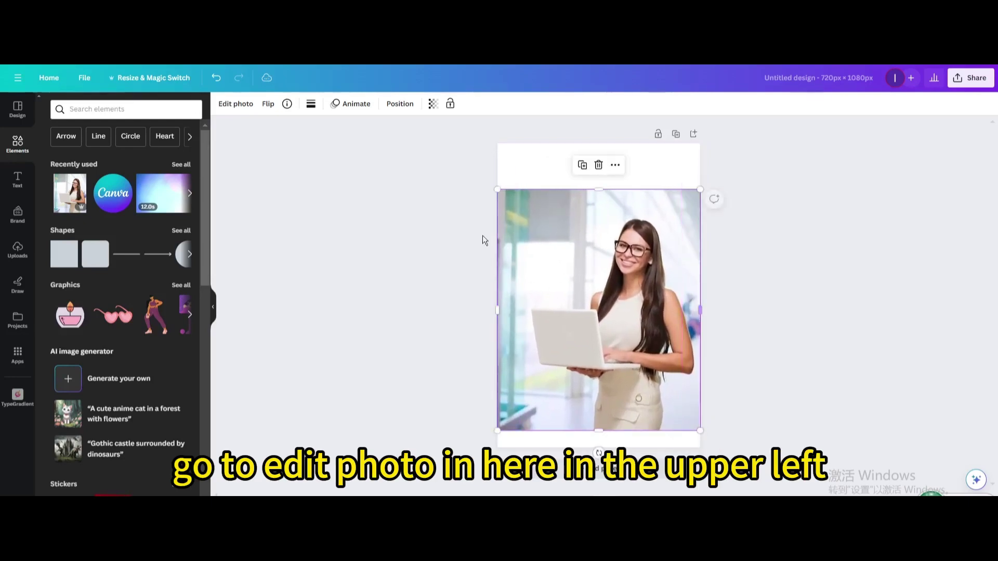
# Brush a Magic Edit mask over the woman's white top, refining edges with a smaller brush.
pyautogui.click(239, 104)
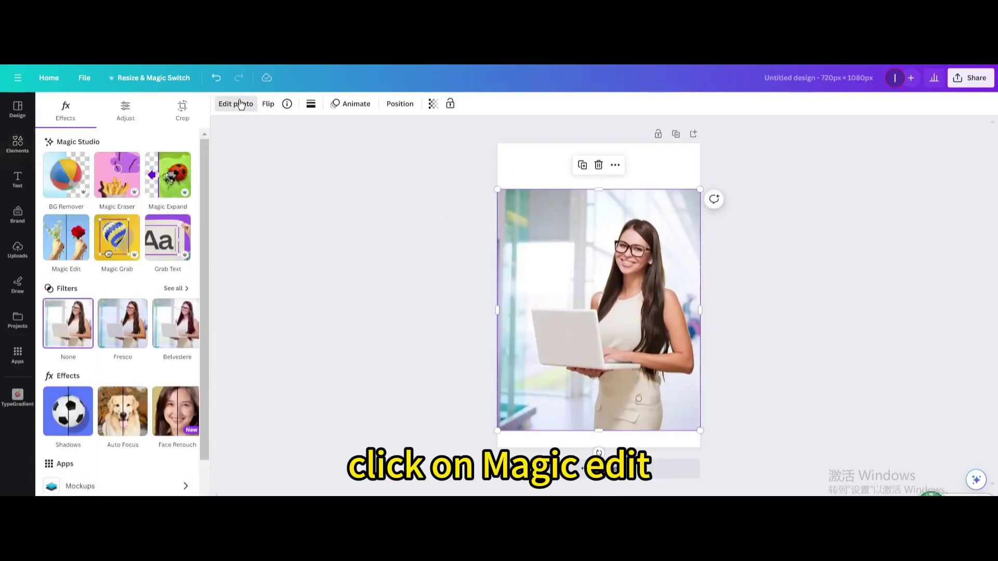
pyautogui.click(63, 226)
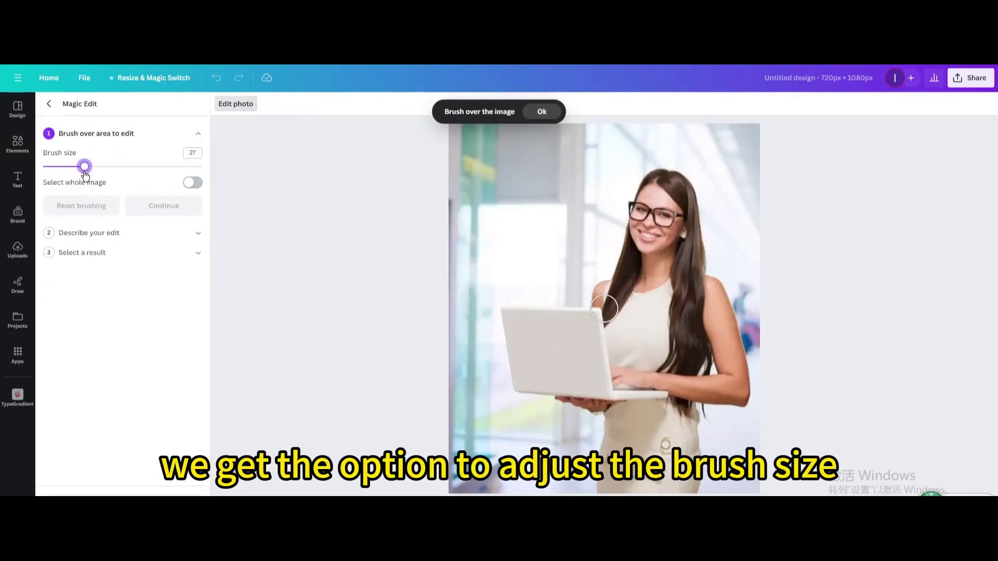
pyautogui.moveTo(76, 171); pyautogui.dragTo(73, 173)
pyautogui.moveTo(632, 294); pyautogui.dragTo(666, 292)
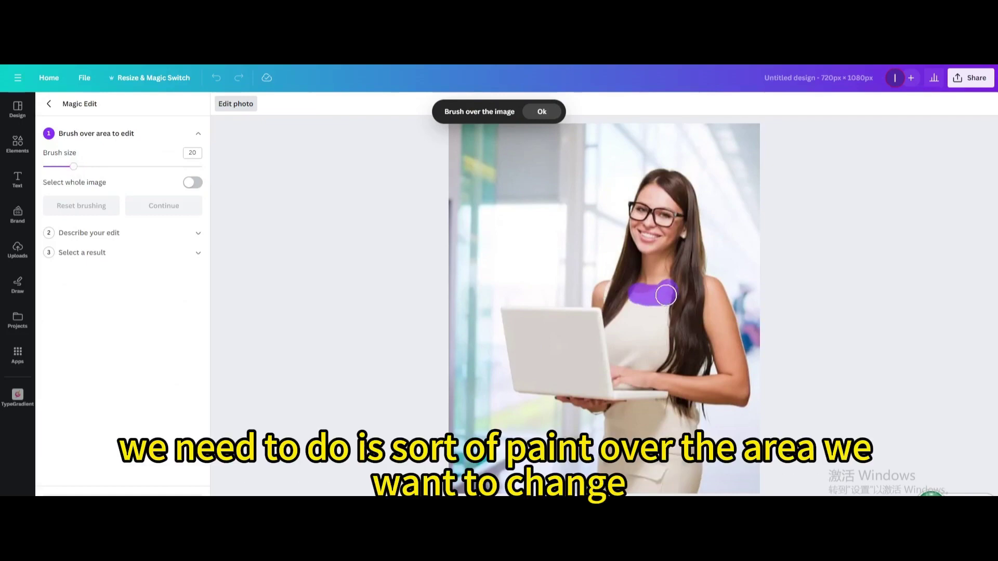
pyautogui.moveTo(666, 295); pyautogui.dragTo(621, 318)
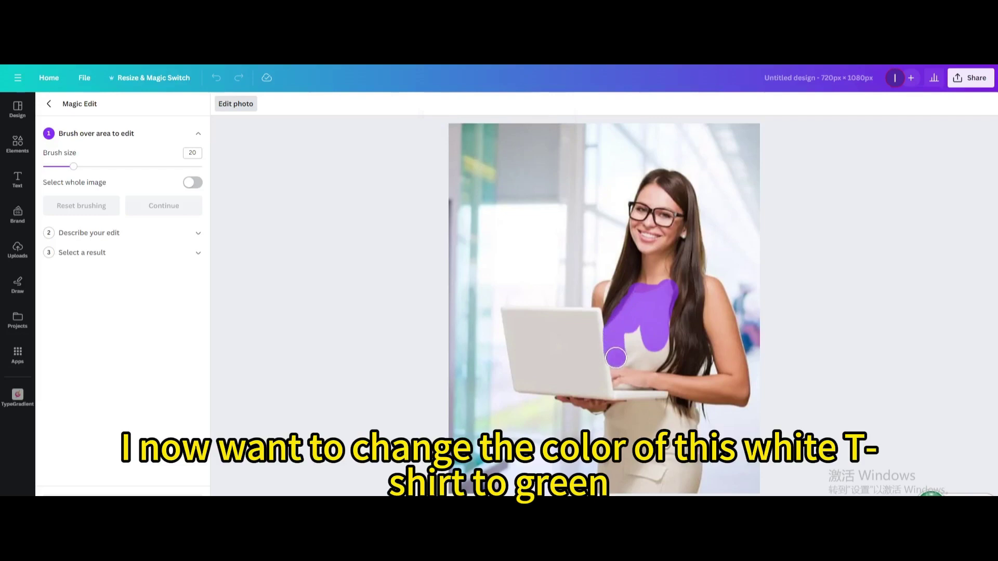
pyautogui.moveTo(615, 357)
pyautogui.mouseDown()
pyautogui.moveTo(671, 346)
pyautogui.moveTo(626, 365)
pyautogui.mouseUp()
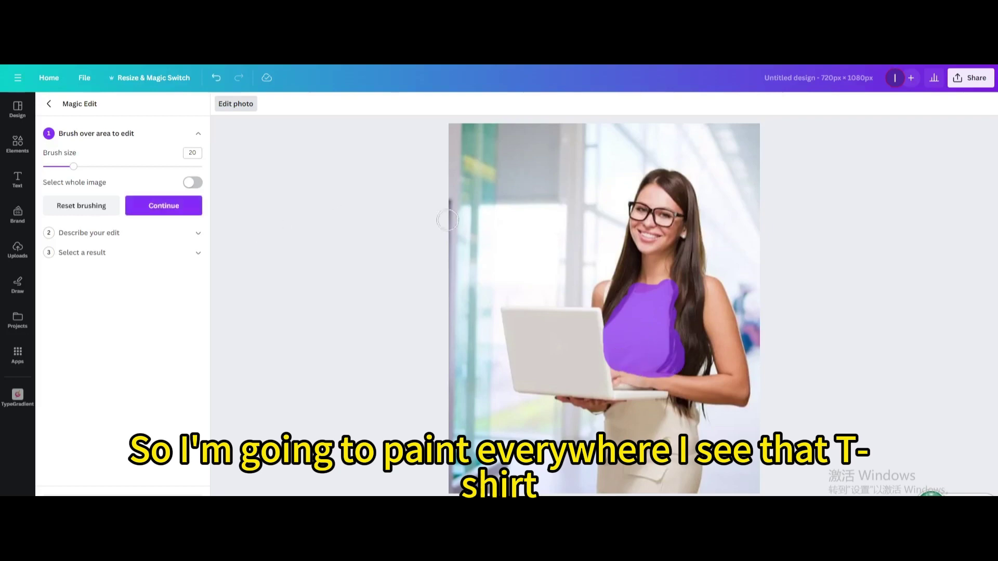
pyautogui.moveTo(74, 170); pyautogui.dragTo(57, 173)
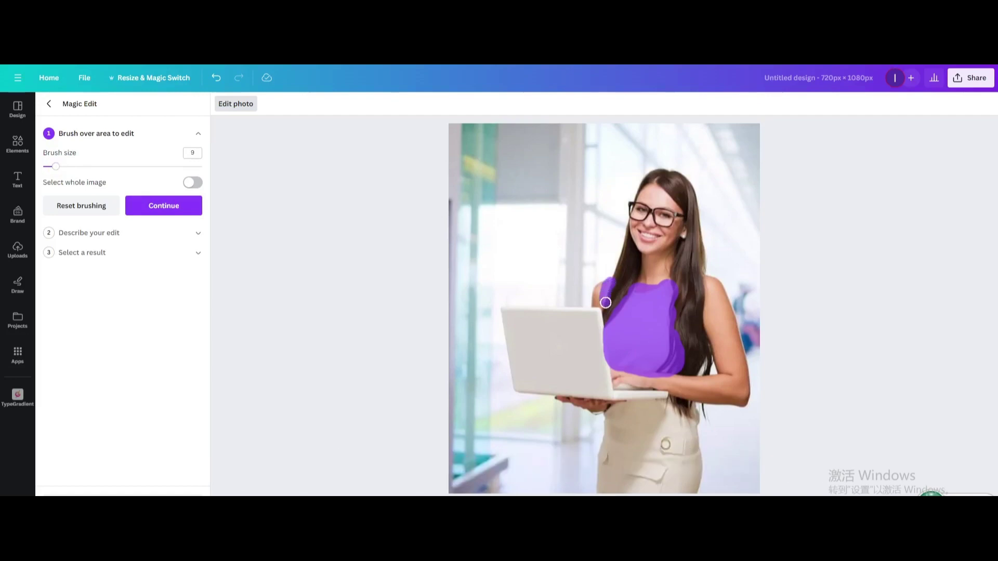
pyautogui.moveTo(620, 386); pyautogui.dragTo(617, 387)
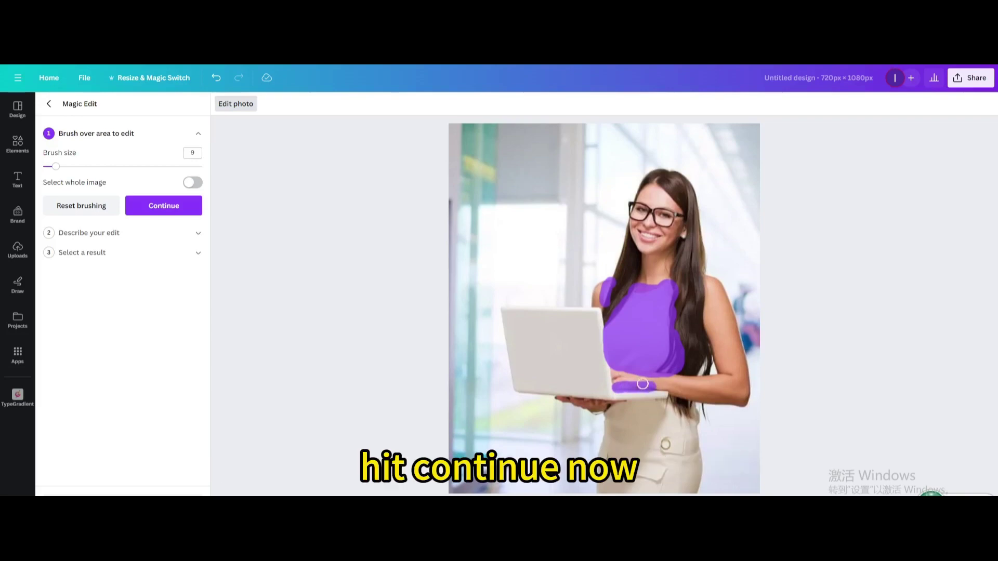
# Generate 'change t-shirt to green' results and apply the bottom-left variation.
pyautogui.click(151, 207)
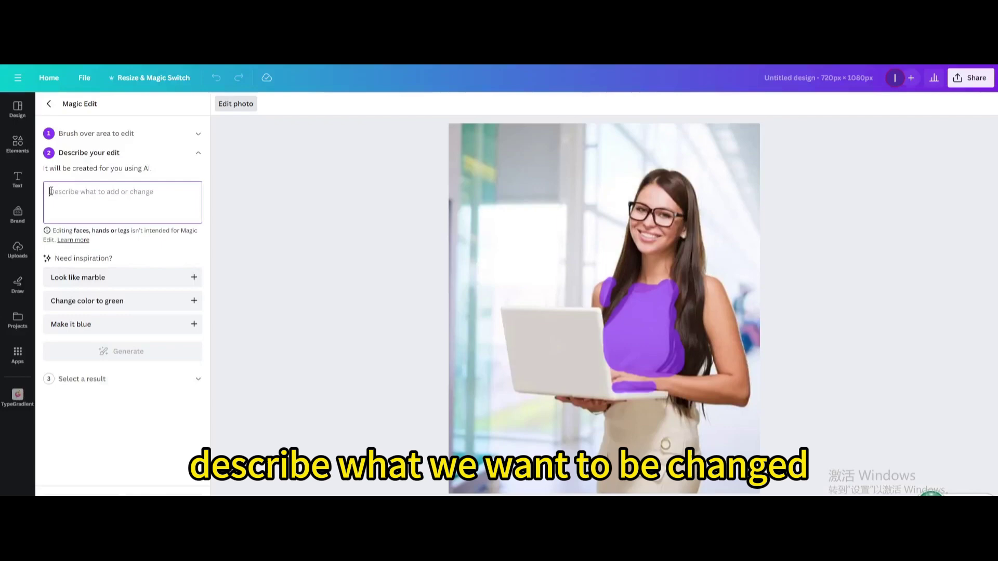
pyautogui.write('change t-shirt to green')
pyautogui.click(99, 353)
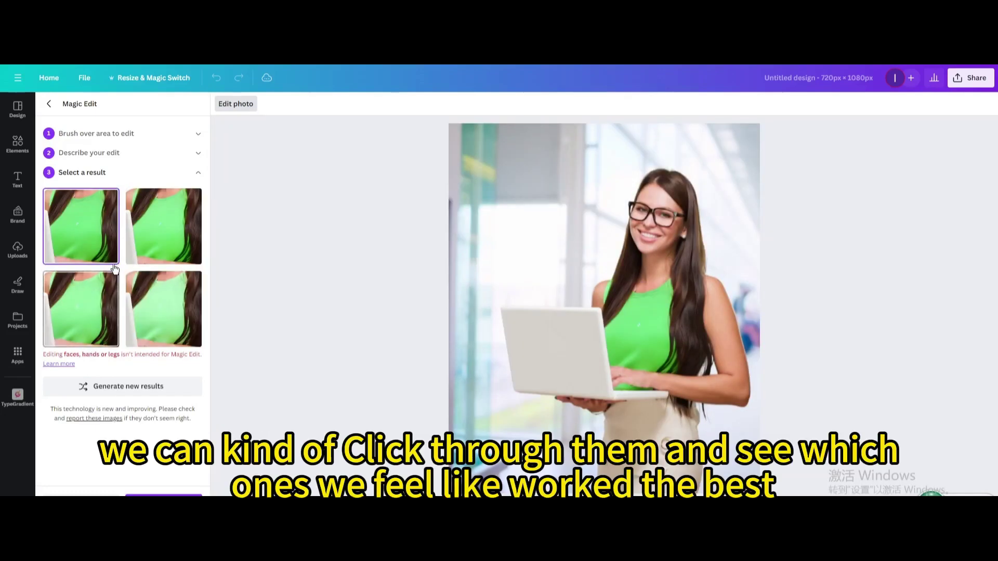
pyautogui.click(97, 296)
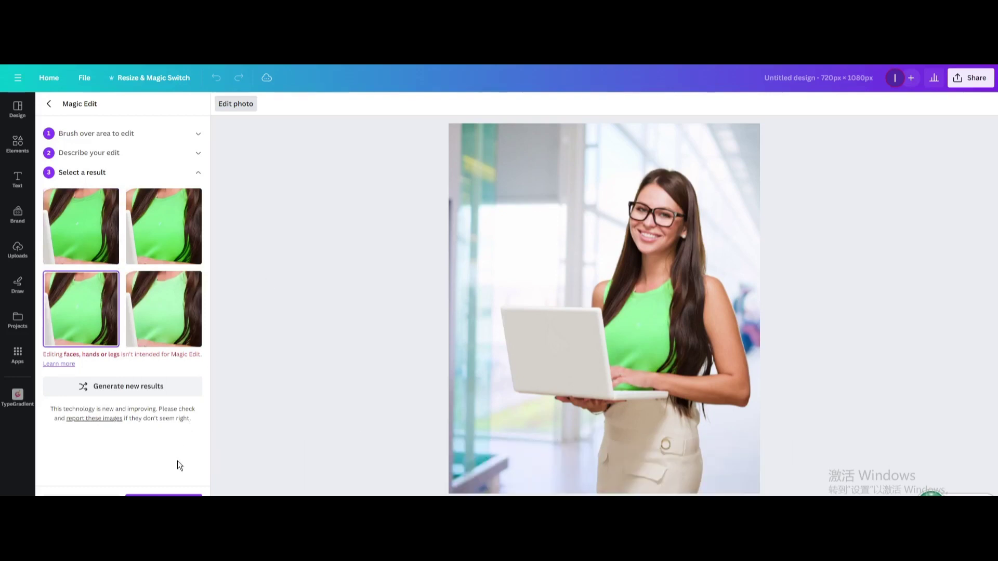
# Keep the green top, then brush a new Magic Edit mask over the laptop and its edges.
pyautogui.click(163, 496)
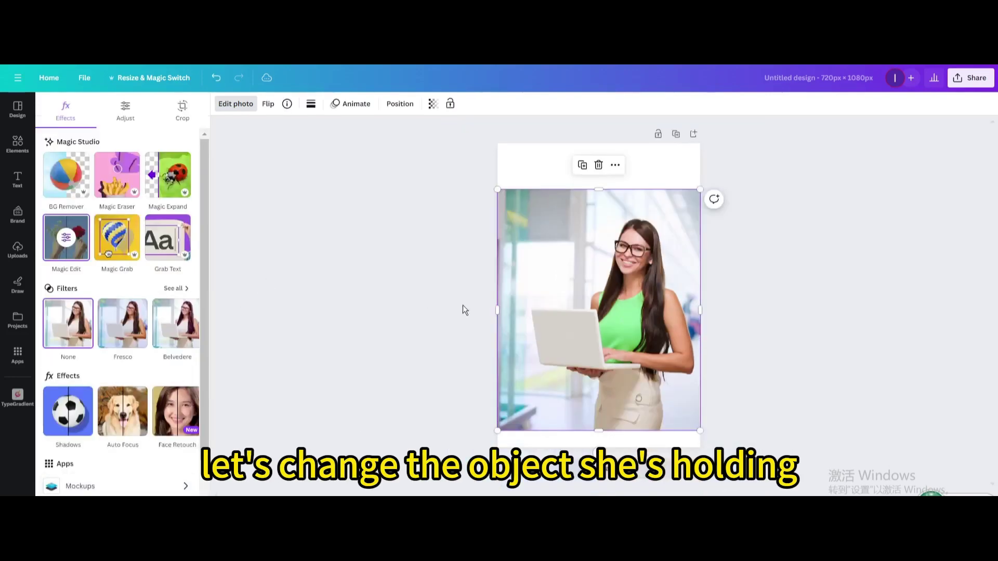
pyautogui.click(232, 107)
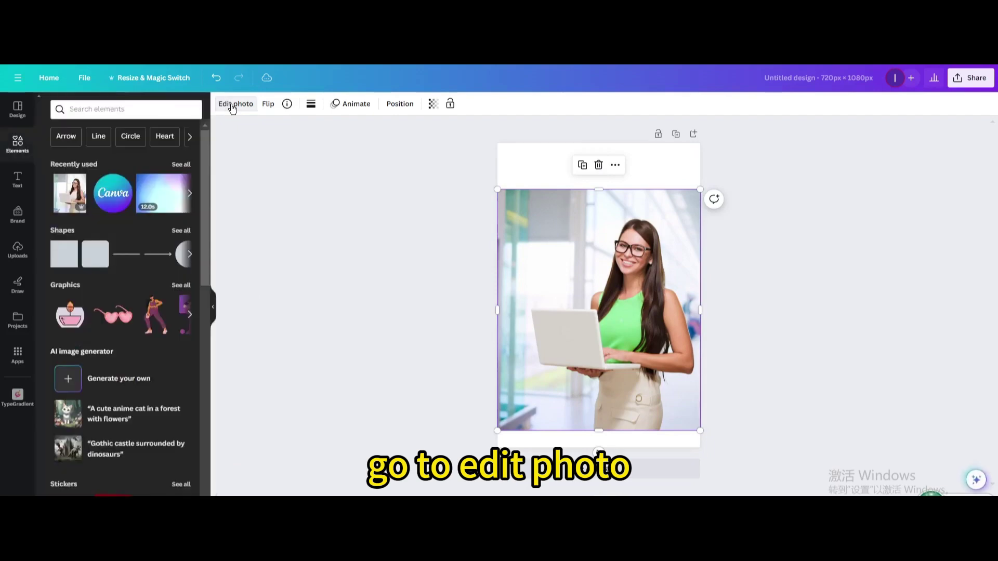
pyautogui.click(74, 229)
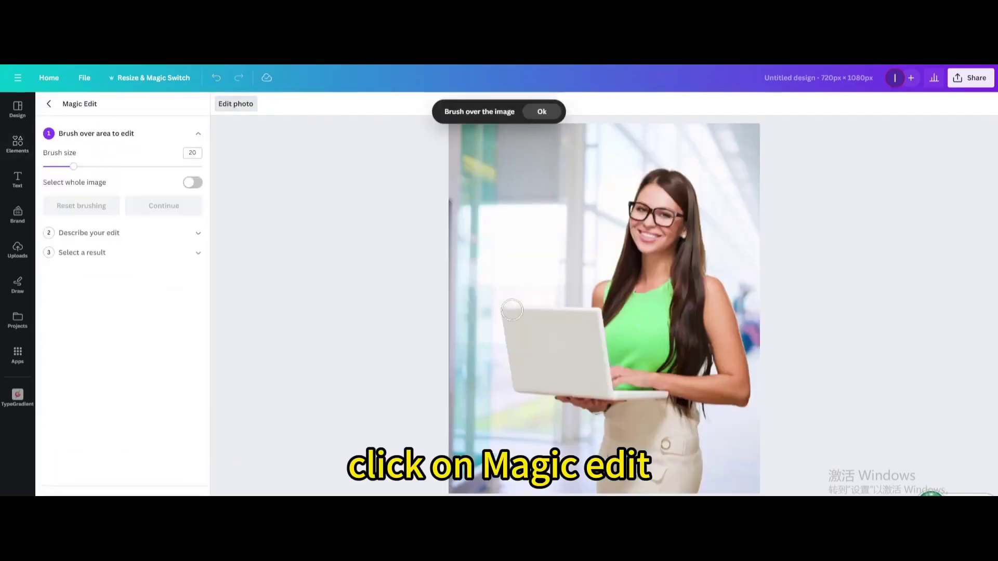
pyautogui.moveTo(504, 313); pyautogui.dragTo(604, 316)
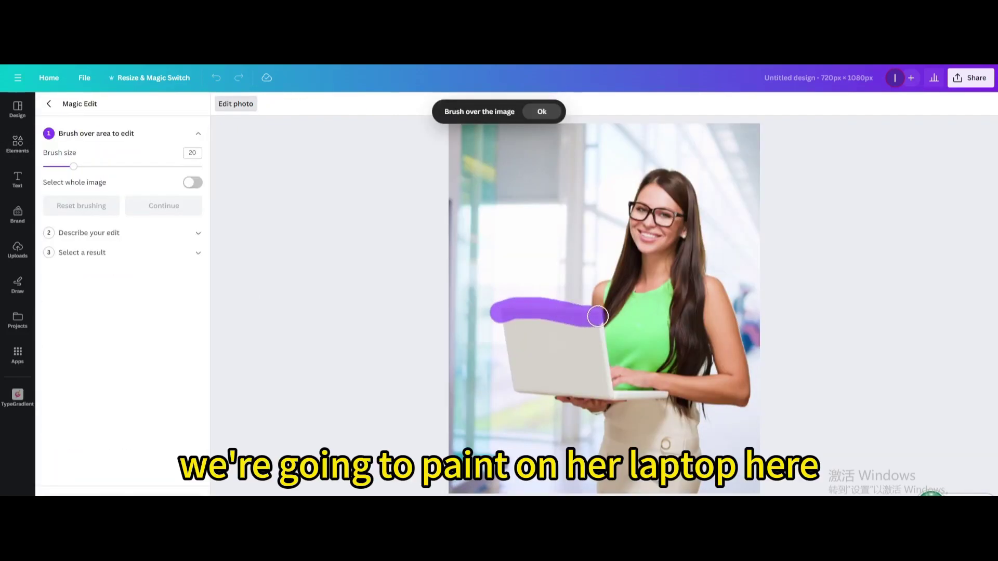
pyautogui.moveTo(503, 312)
pyautogui.mouseDown()
pyautogui.moveTo(528, 381)
pyautogui.moveTo(596, 359)
pyautogui.moveTo(543, 369)
pyautogui.moveTo(570, 347)
pyautogui.moveTo(590, 370)
pyautogui.mouseUp()
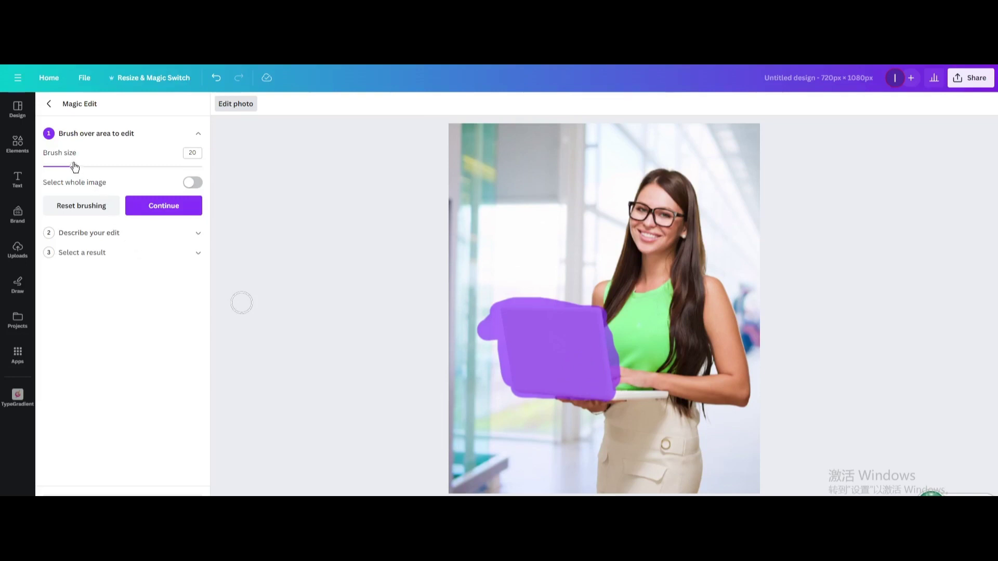
pyautogui.moveTo(72, 167); pyautogui.dragTo(63, 167)
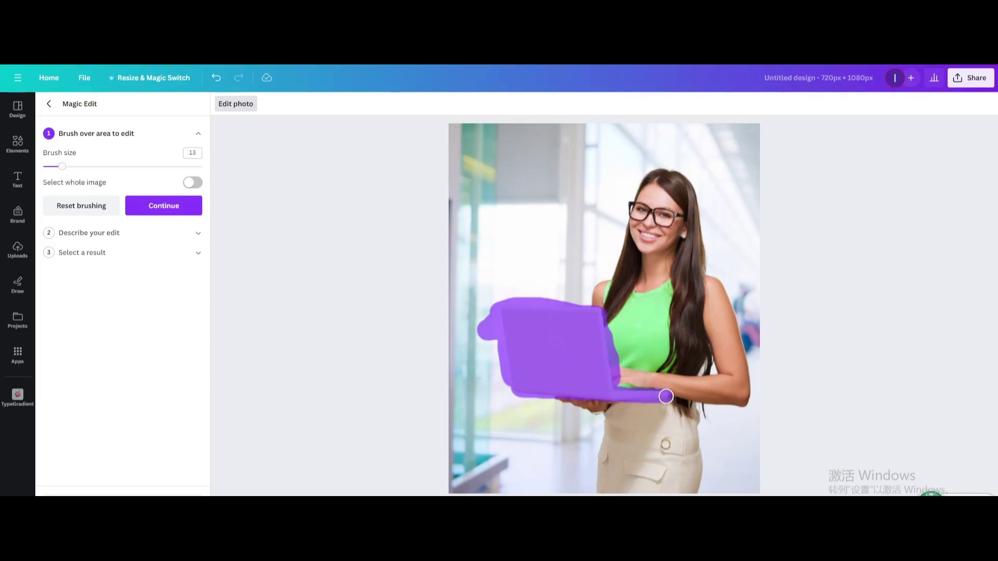
# Generate purple-laptop variations from the prompt 'change laptop case to purple'.
pyautogui.click(146, 209)
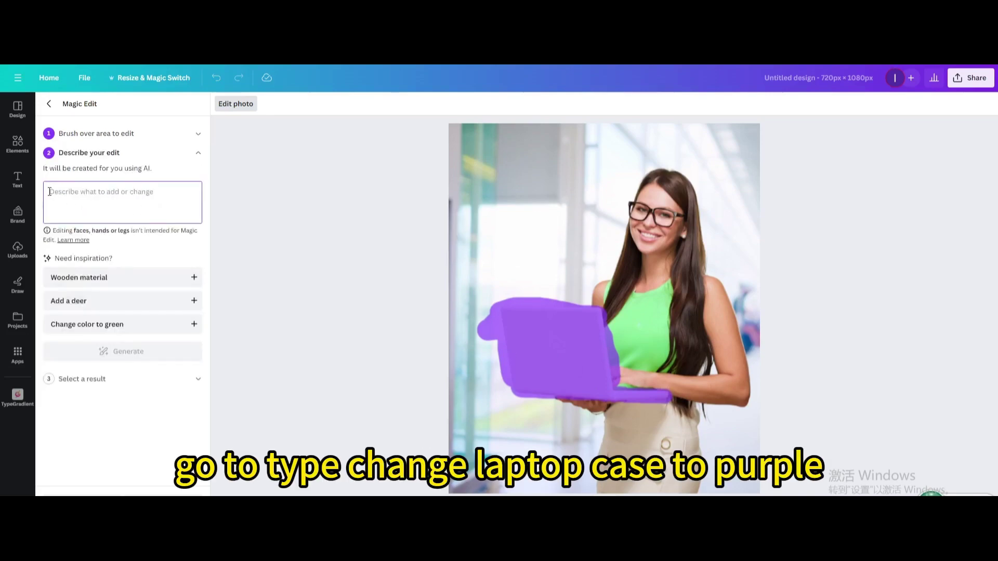
pyautogui.write('change laptop case to purple')
pyautogui.click(123, 351)
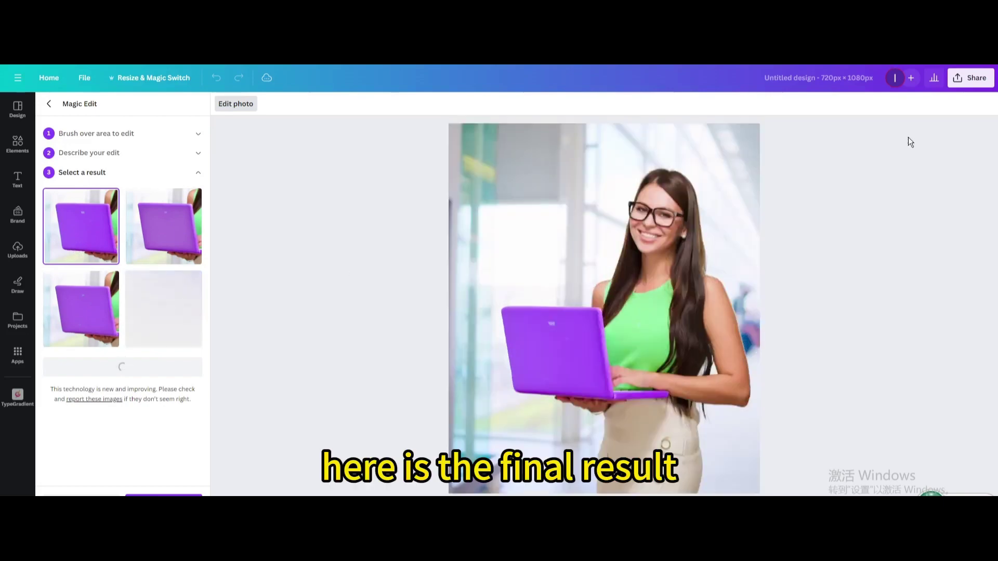
# Finish the purple laptop edit and return to the design page.
pyautogui.click(964, 86)
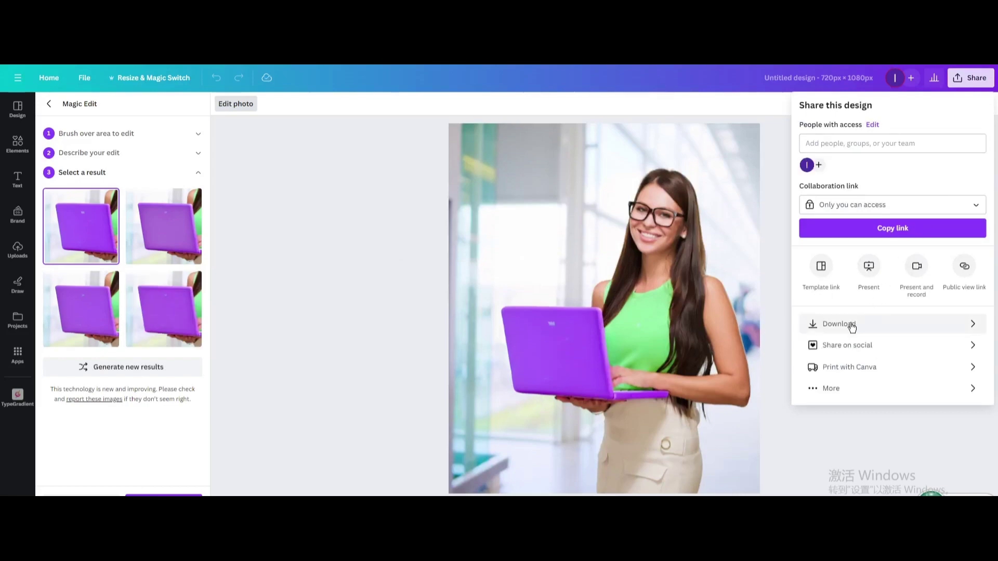
pyautogui.click(159, 475)
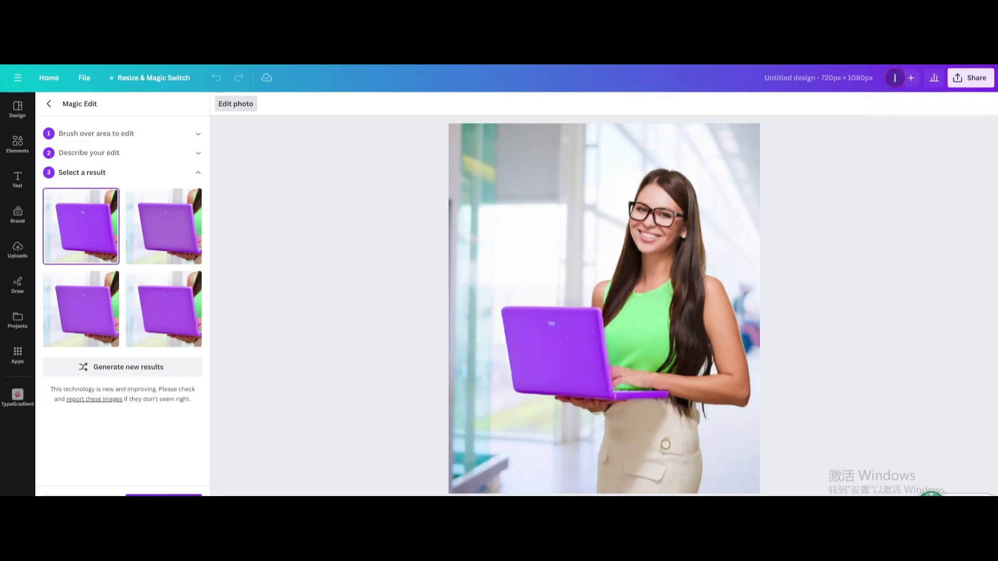
pyautogui.click(163, 496)
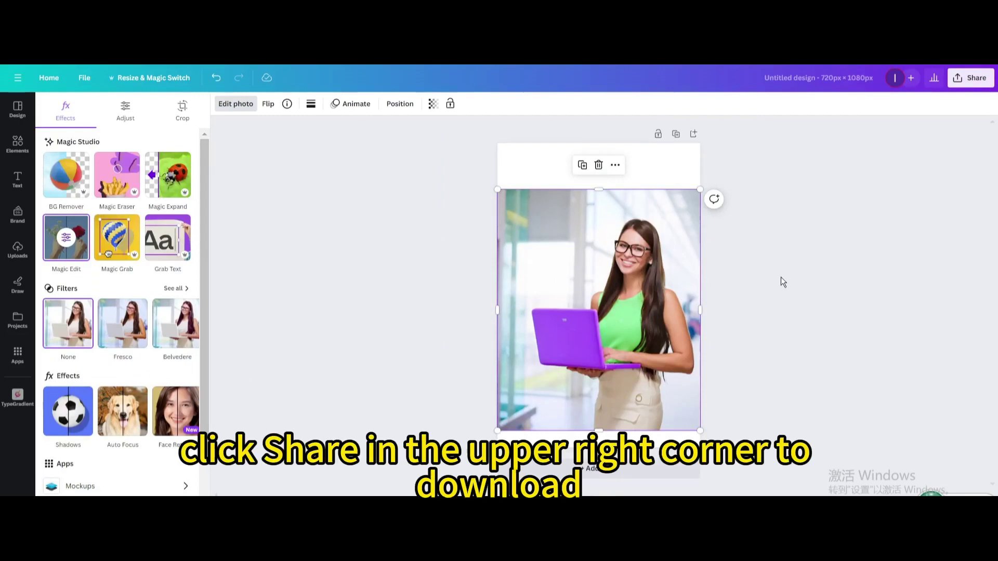
# Download the edited design as a JPG from Share > Download.
pyautogui.click(969, 78)
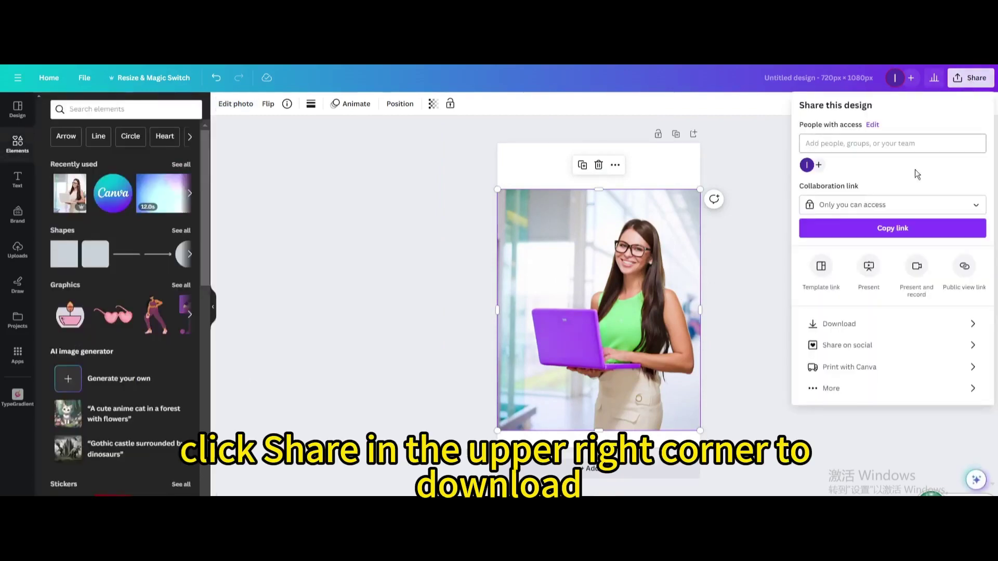
pyautogui.click(844, 324)
pyautogui.click(828, 145)
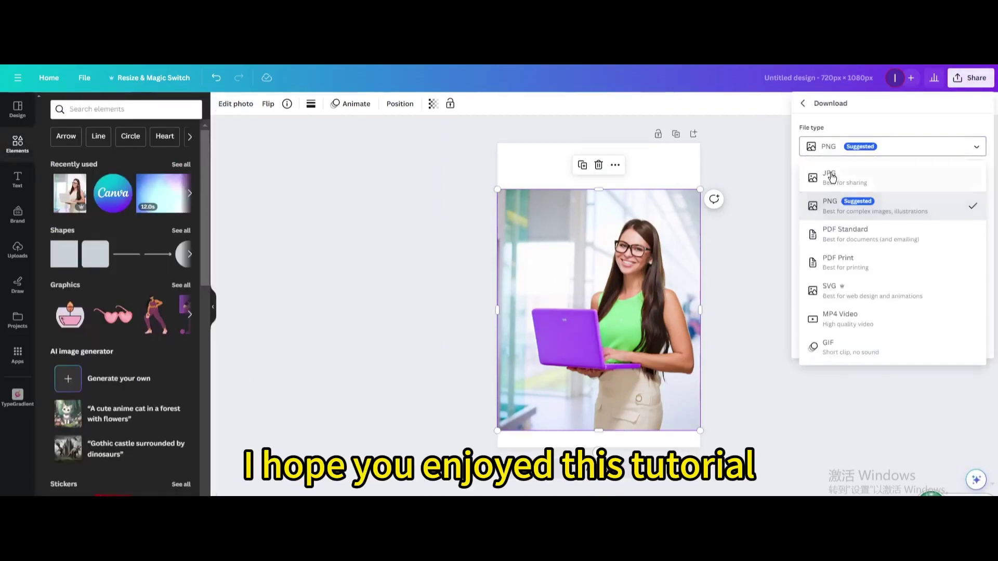
pyautogui.click(831, 179)
pyautogui.click(871, 347)
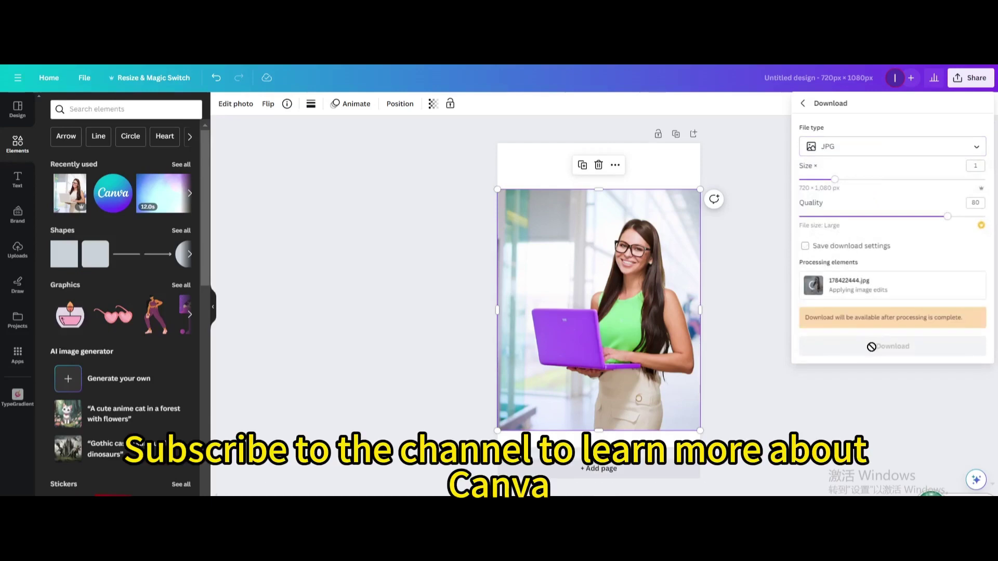